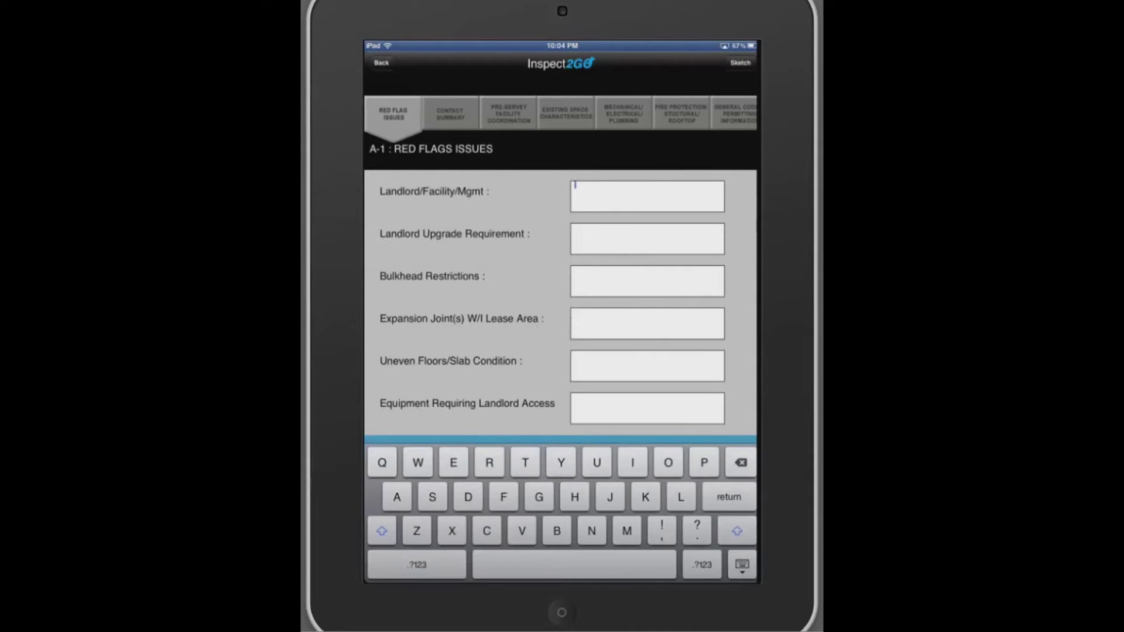
text(Info)
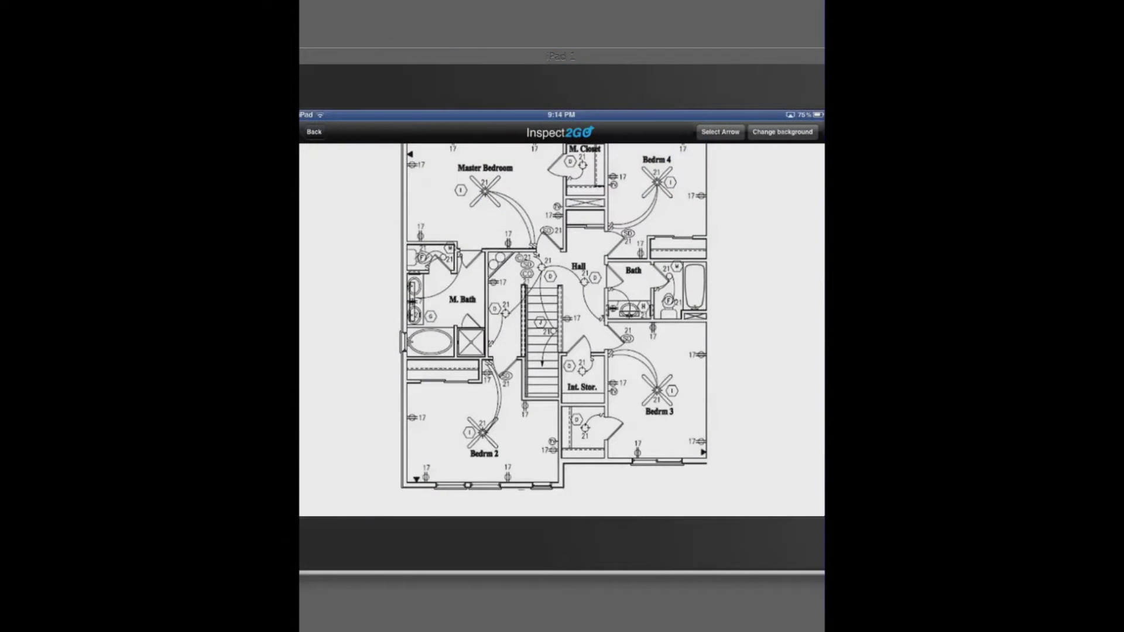
Step: Record 'Info' under Landlord/Facility/Mgmt and finish the 'Comments' note in Red Flags
click(719, 132)
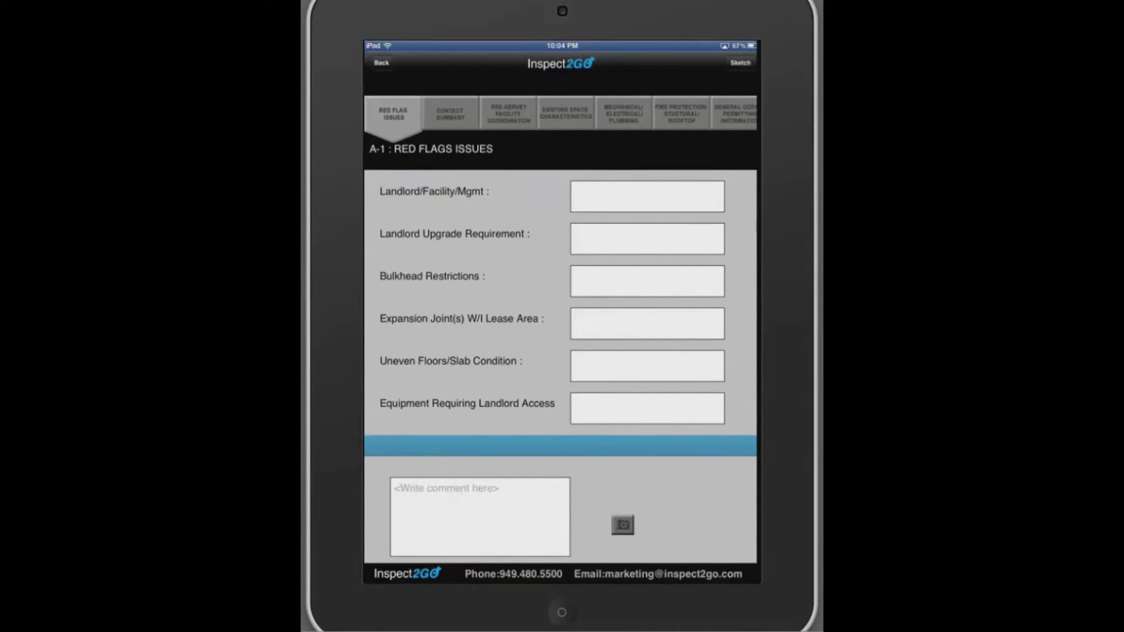
scroll(559, 303, down, 10)
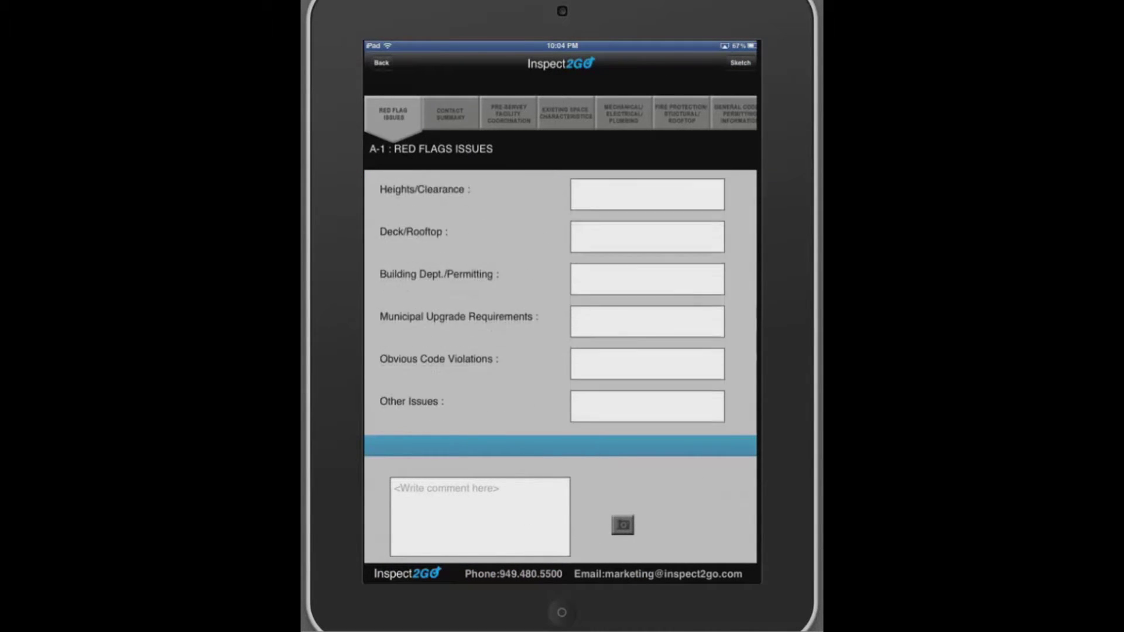
scroll(560, 303, up, 10)
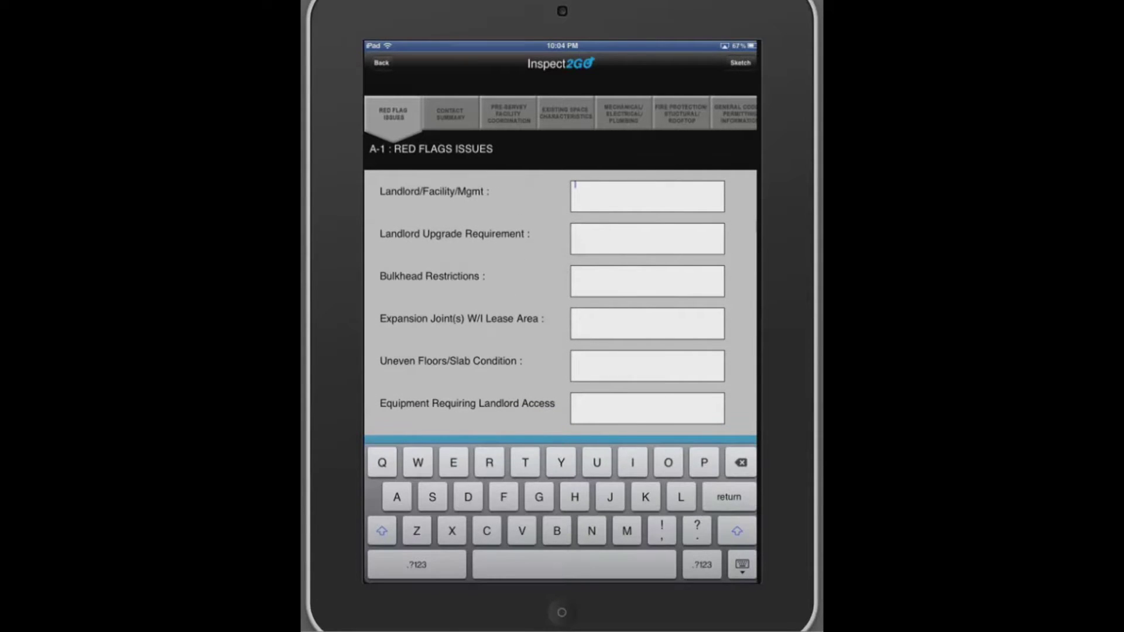
text(Info)
scroll(559, 303, down, 10)
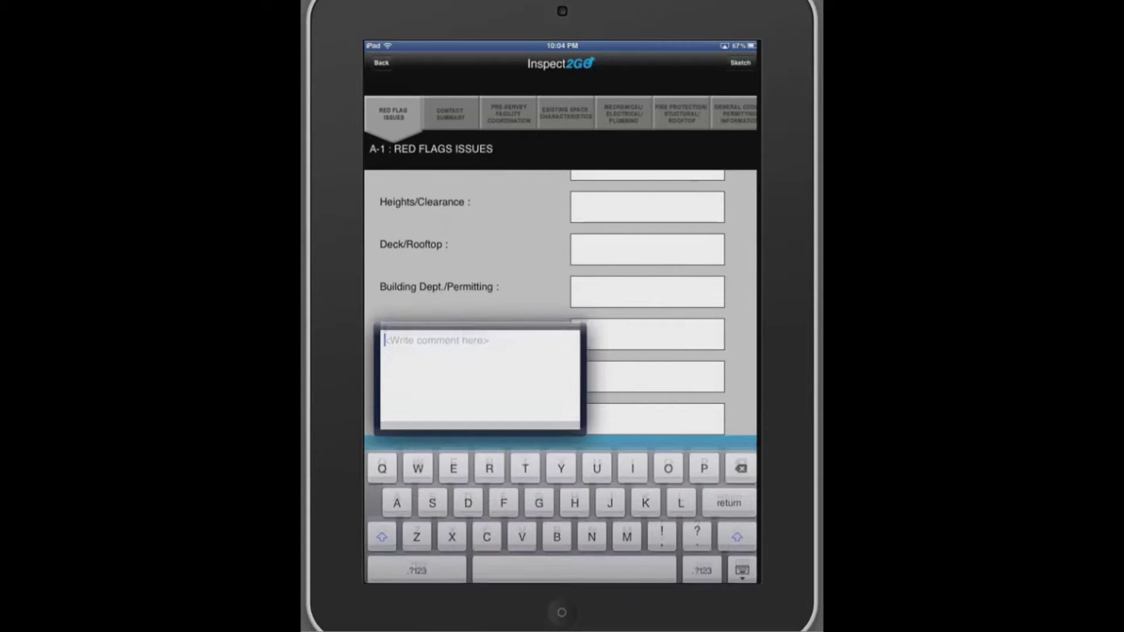
text(Comments)
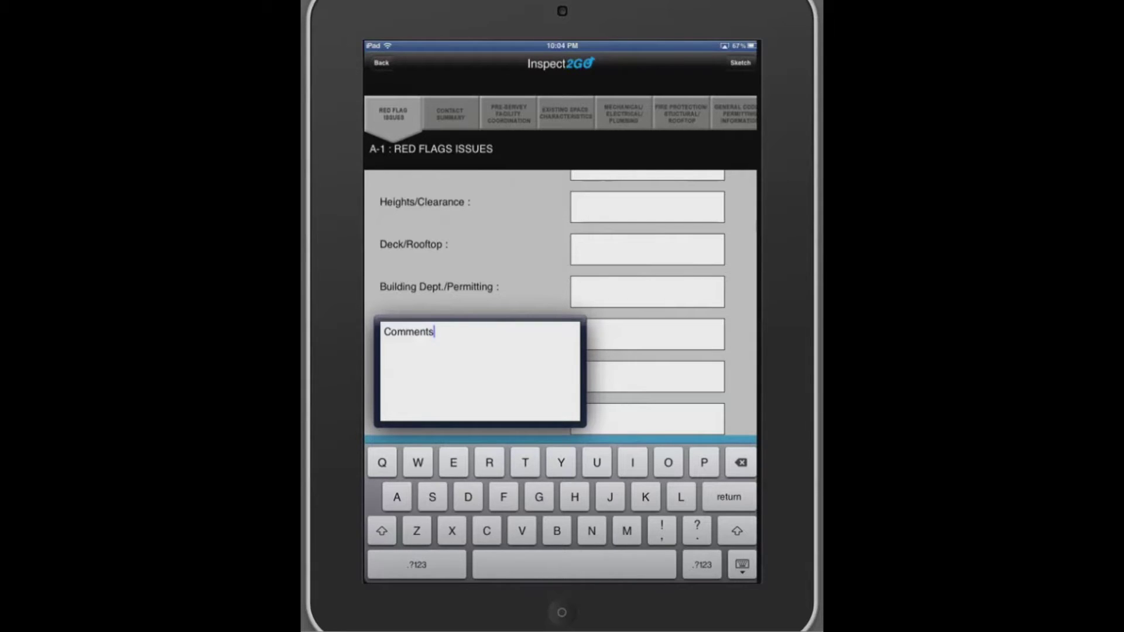
key(Return)
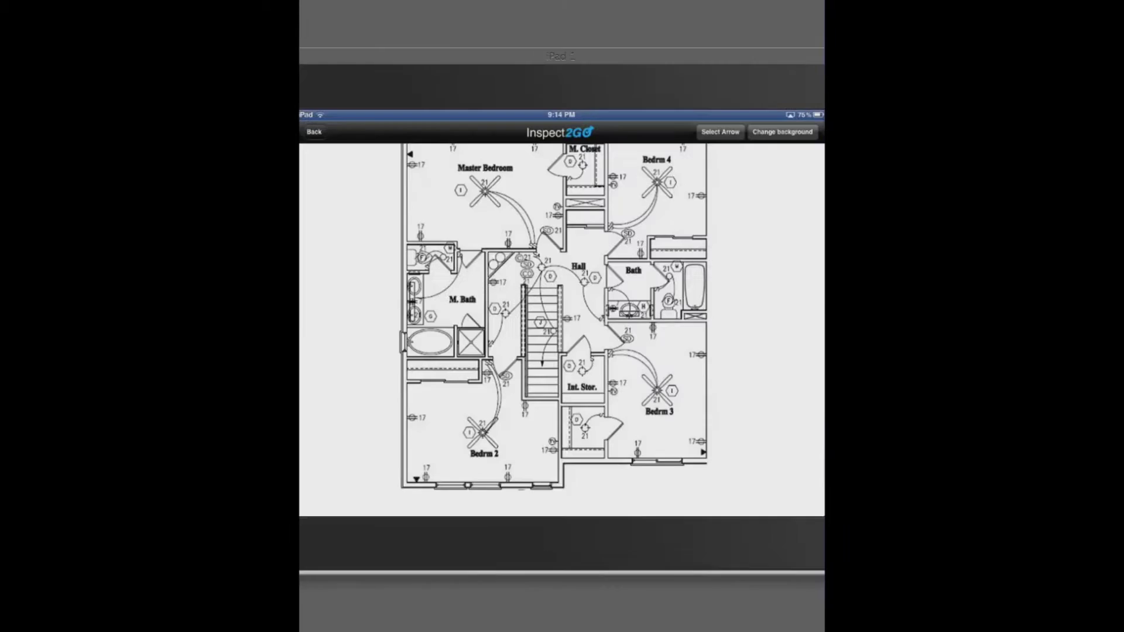
Step: Pin a camera photo of the bathroom to an arrow in M. Bath, then mark Master Bedroom
click(720, 132)
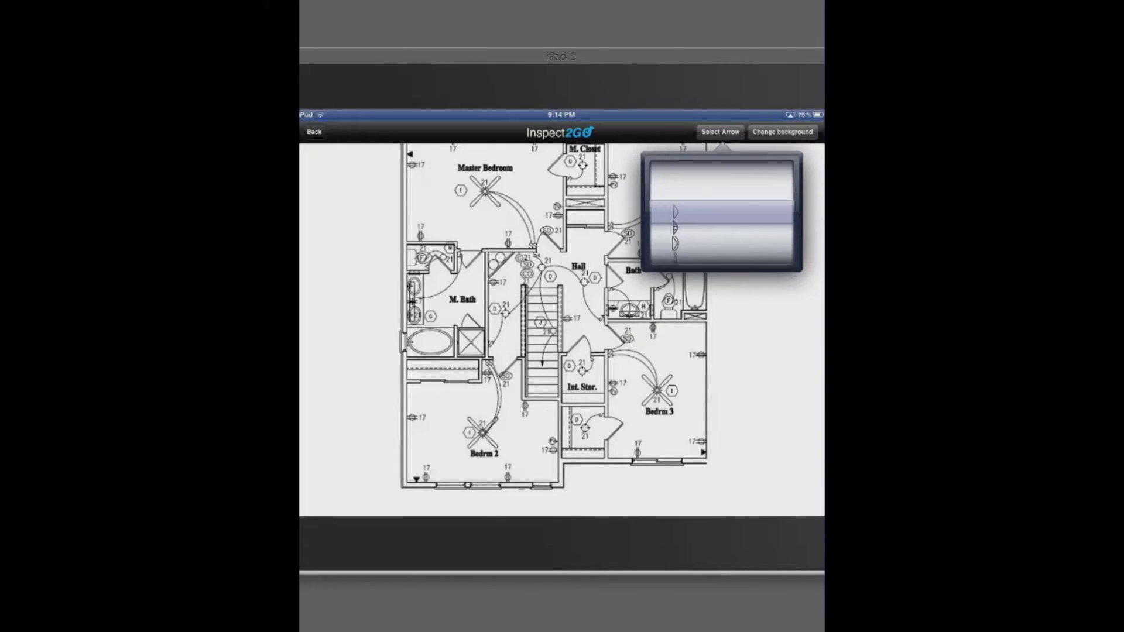
drag(720, 206, 720, 224)
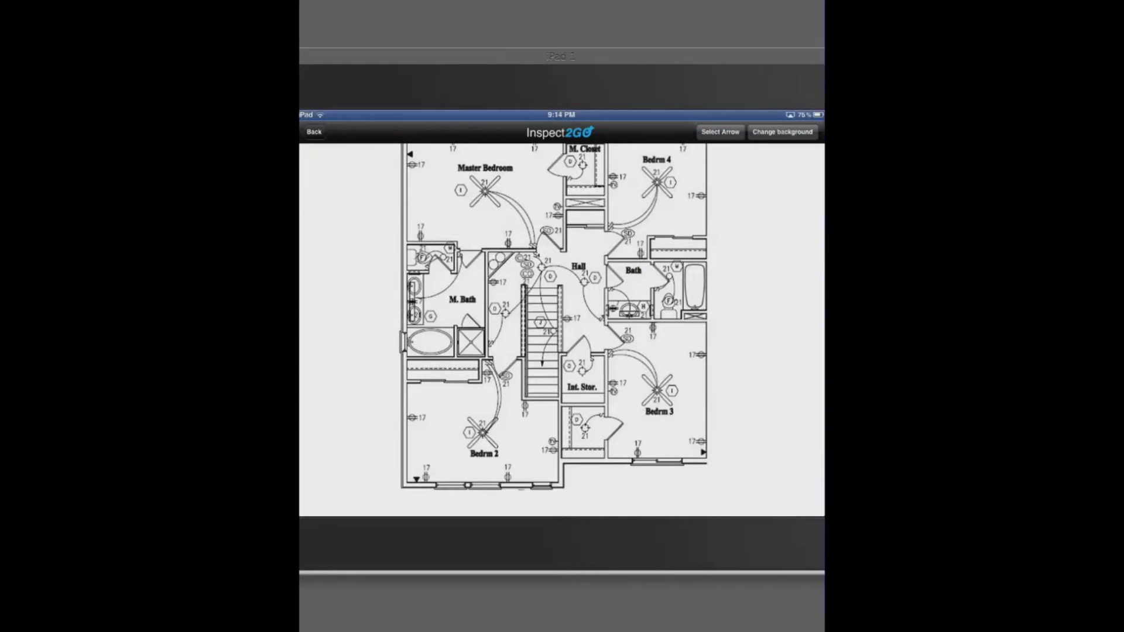
click(446, 300)
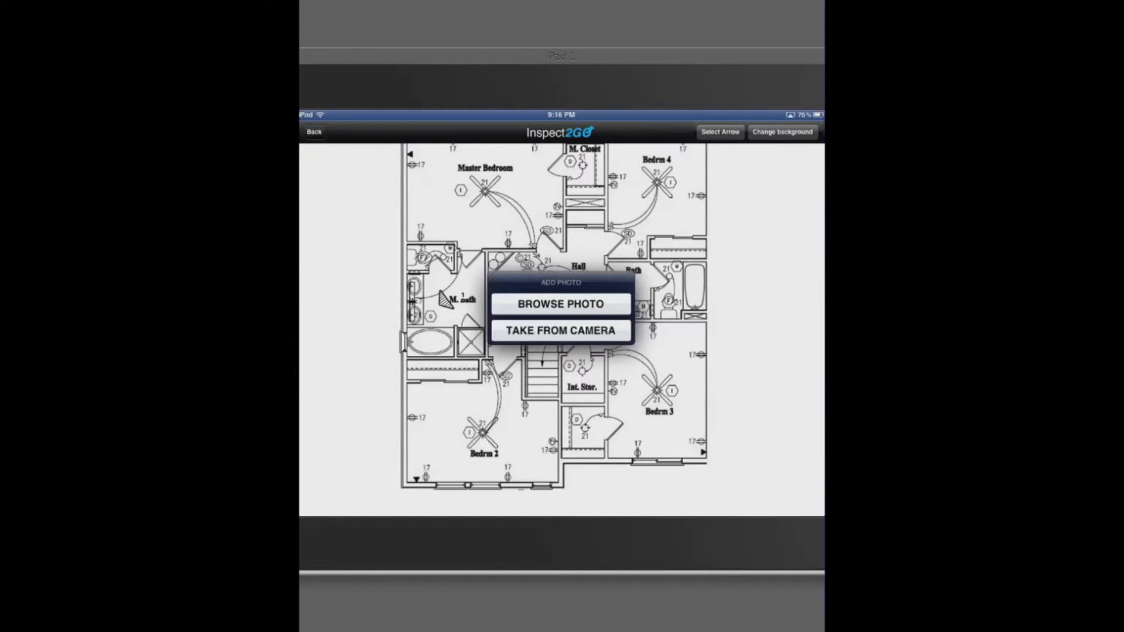
click(561, 330)
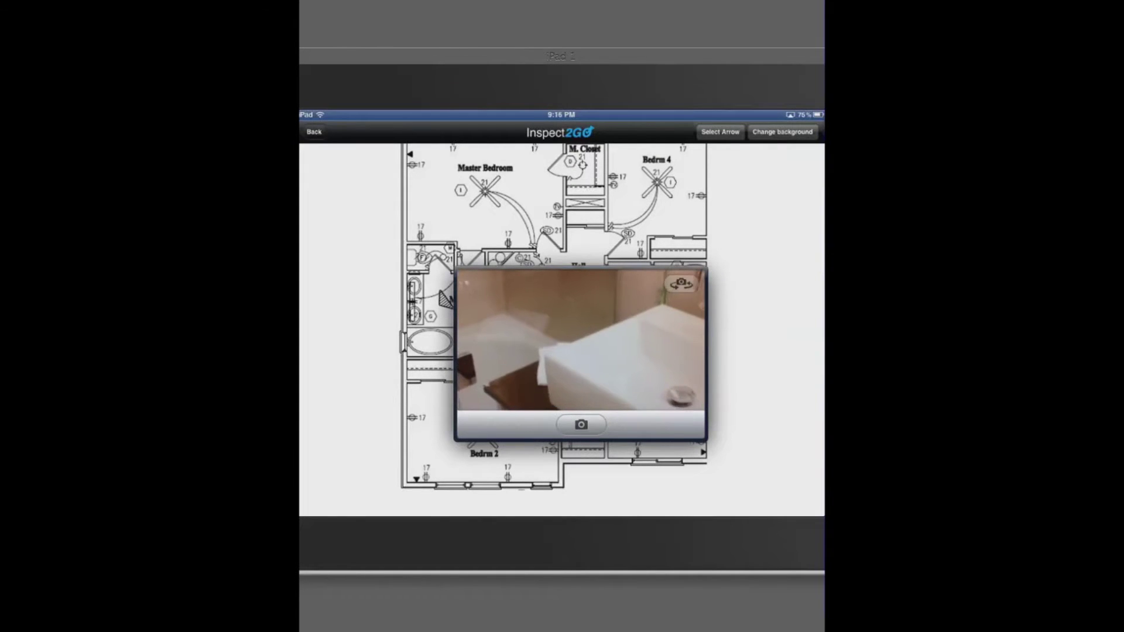
click(581, 425)
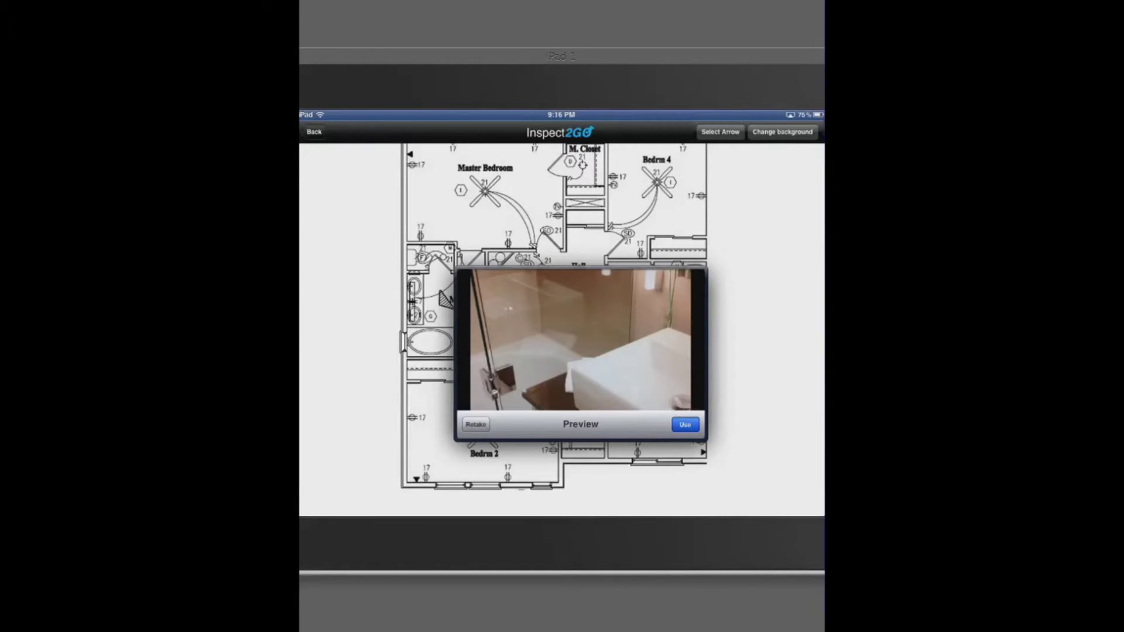
click(686, 424)
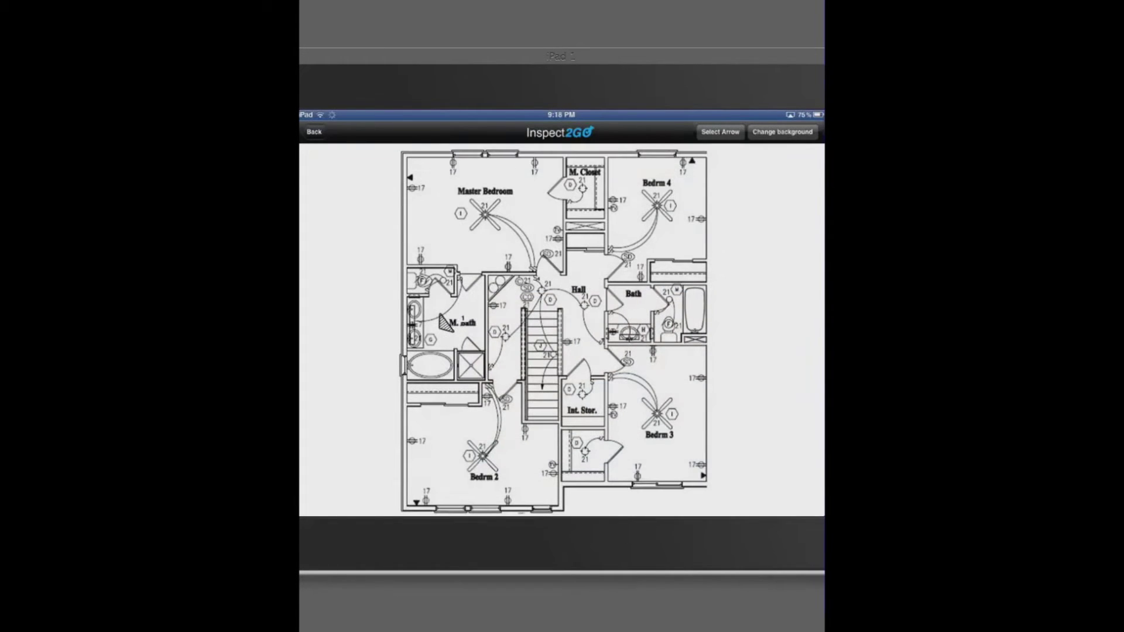
click(444, 161)
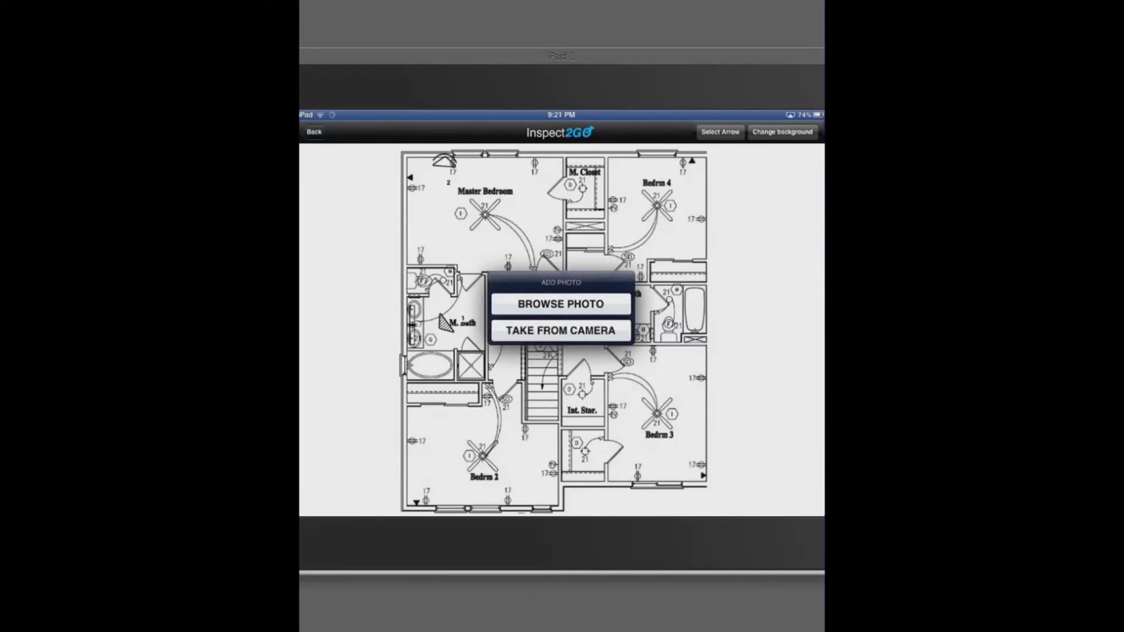
Step: Use the Camera Roll stadium aerial as background and shoot the stadium seats
click(560, 304)
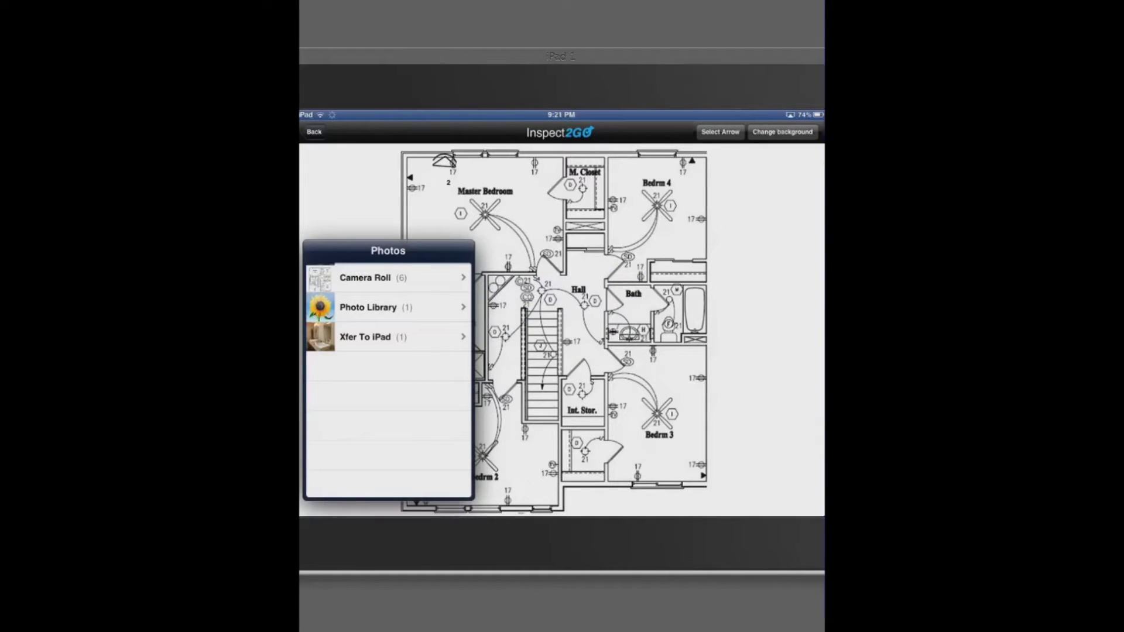
click(387, 277)
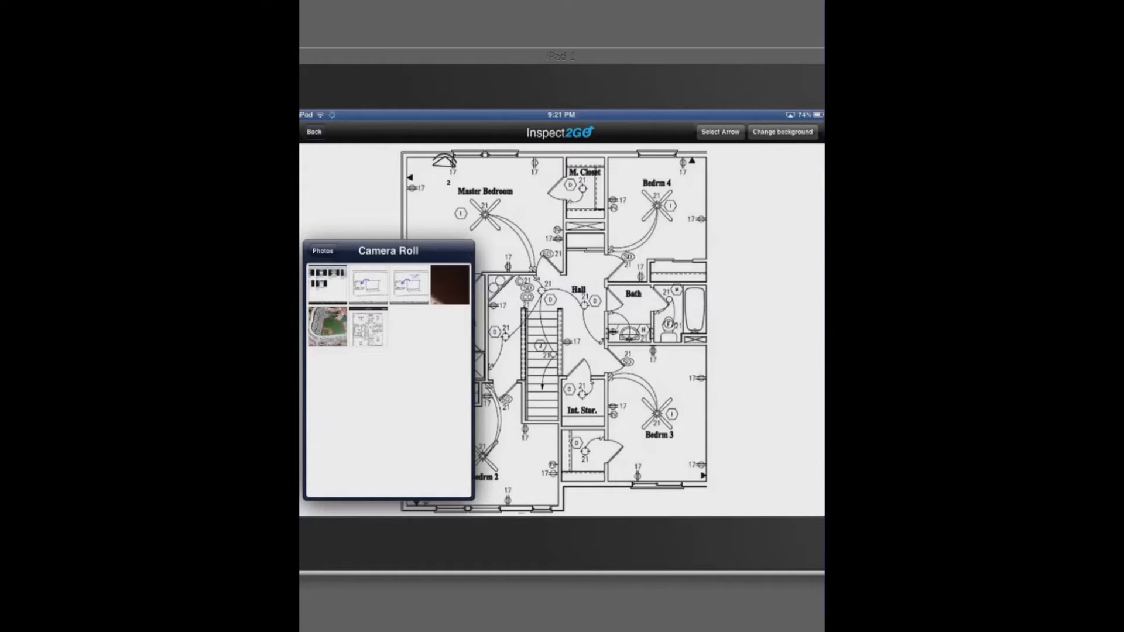
click(327, 326)
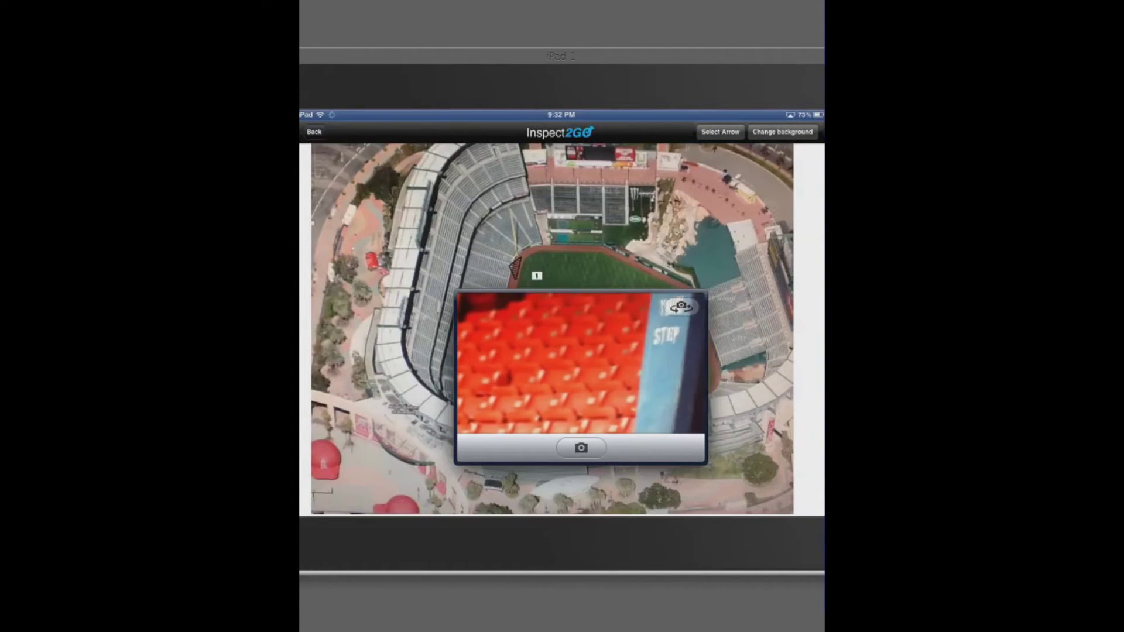
click(580, 447)
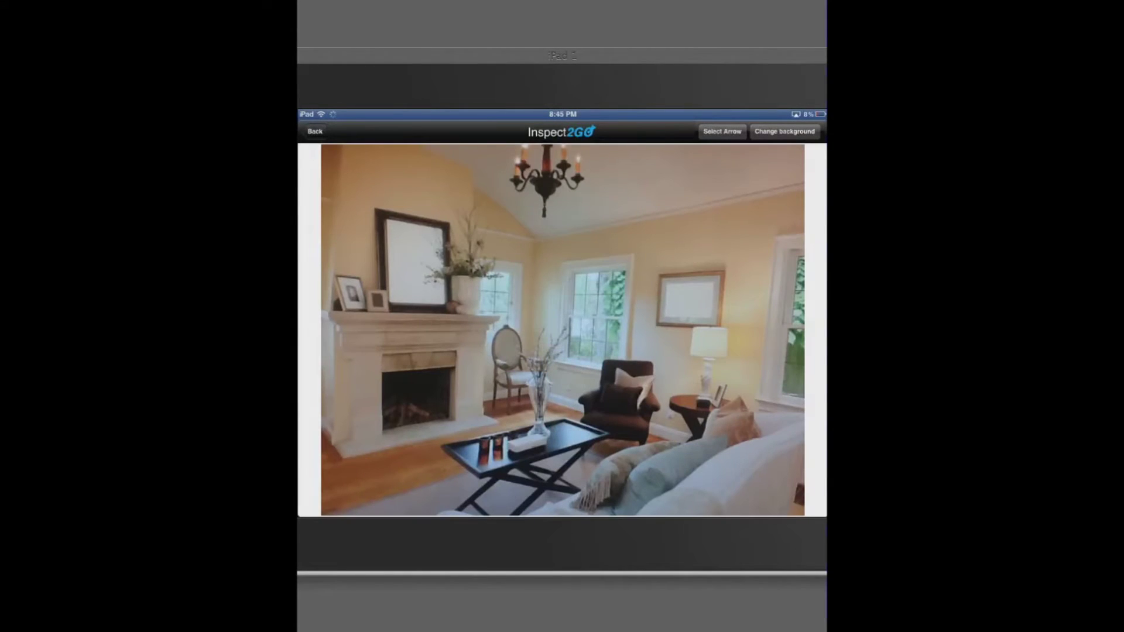
Step: Bring up the arrow style choices over the living-room photo background
click(722, 131)
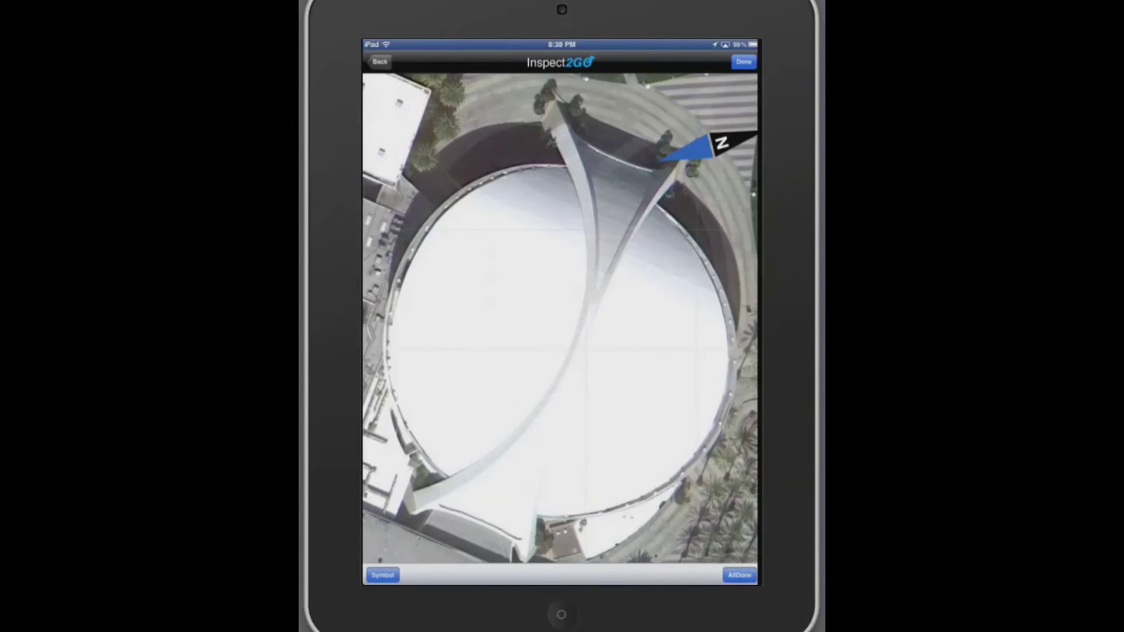
Step: Add a triangle site symbol and drag it to the dome's upper rim
click(382, 575)
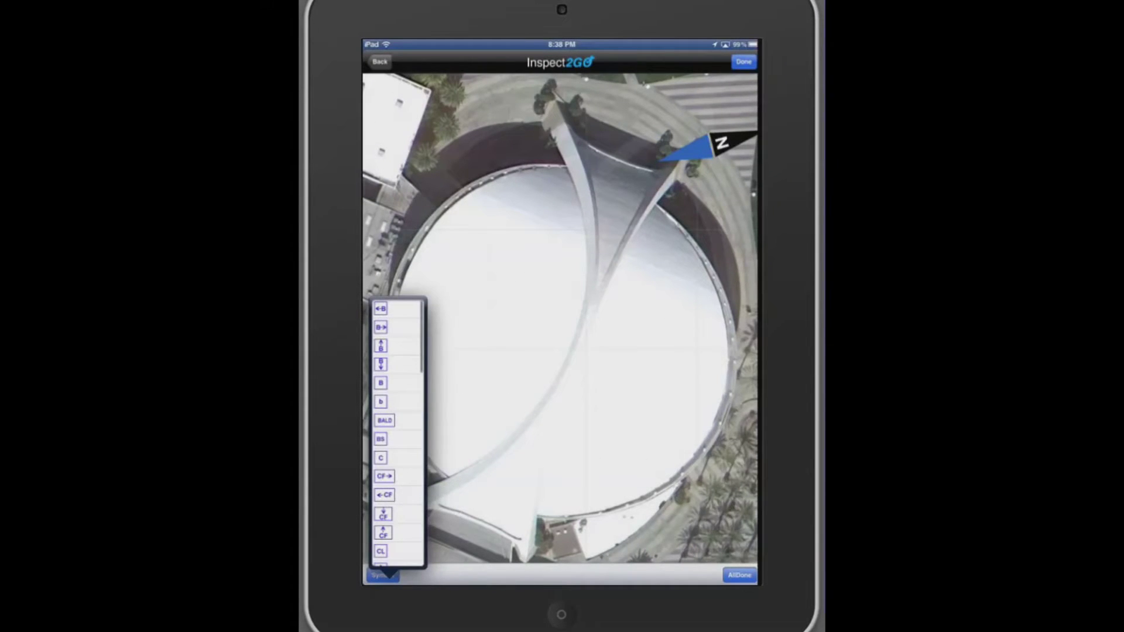
scroll(397, 434, down, 5)
scroll(397, 435, down, 5)
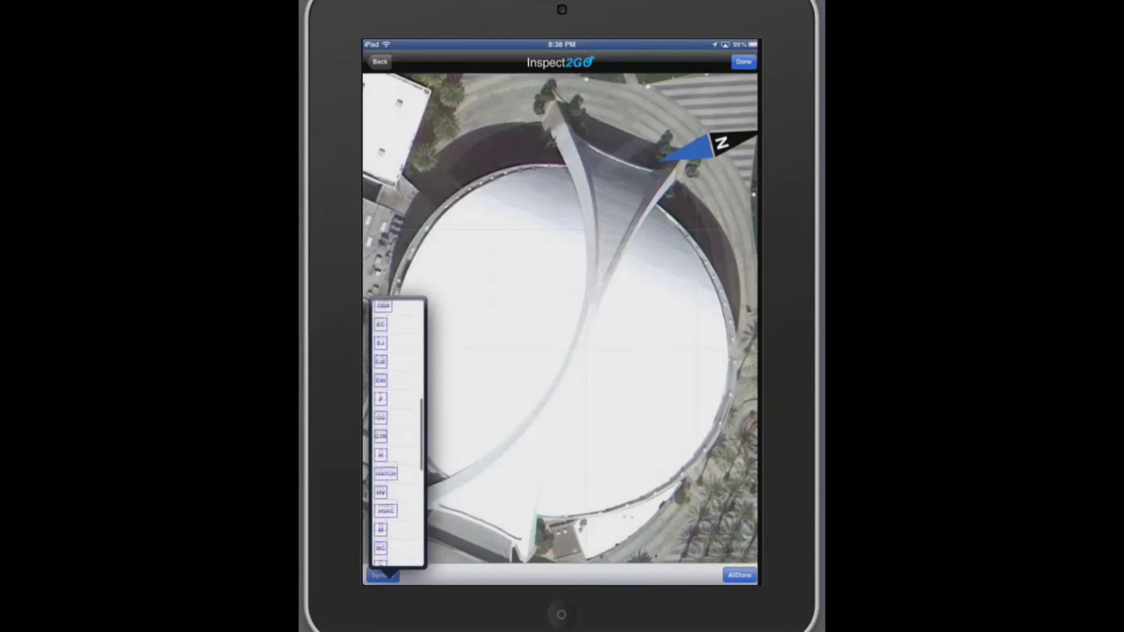
scroll(397, 435, down, 3)
scroll(397, 435, down, 5)
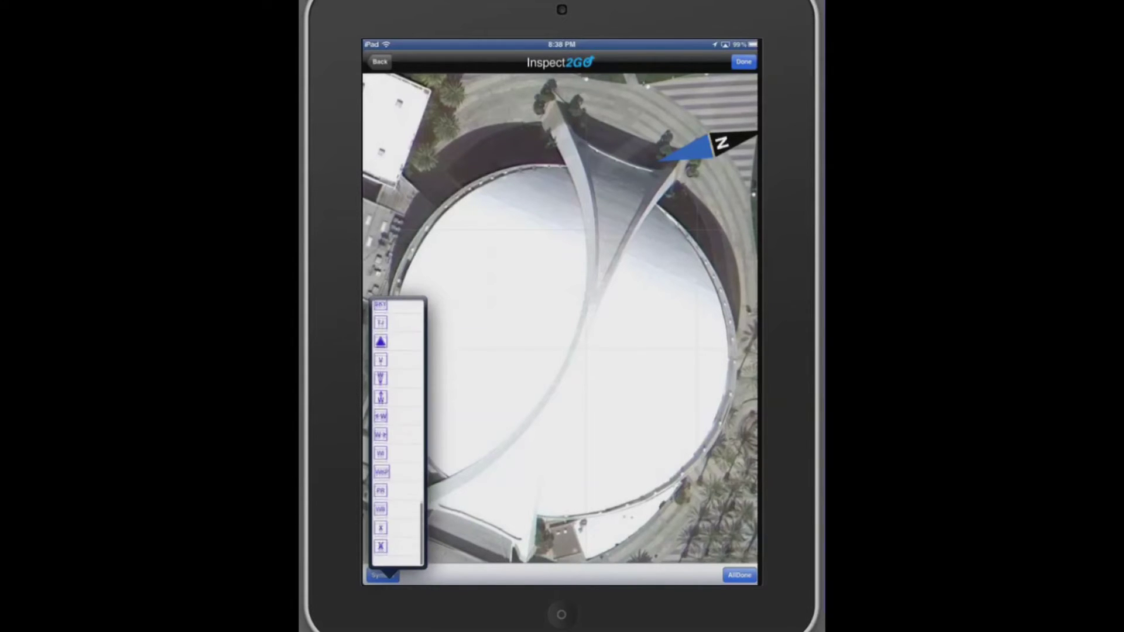
scroll(397, 434, down, 5)
scroll(397, 435, up, 3)
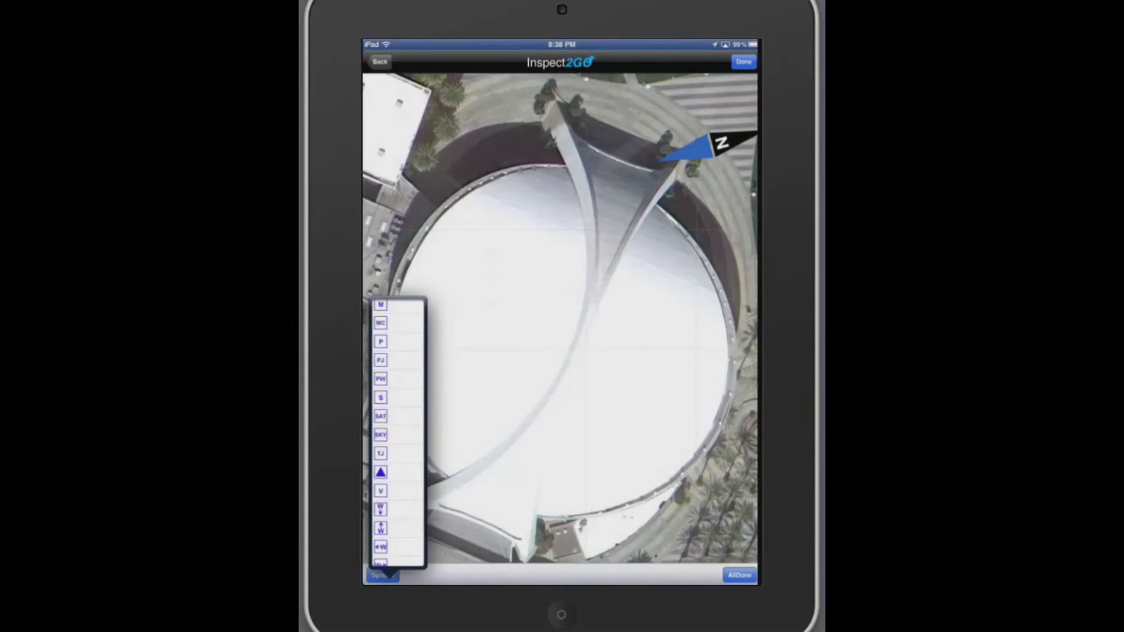
click(381, 472)
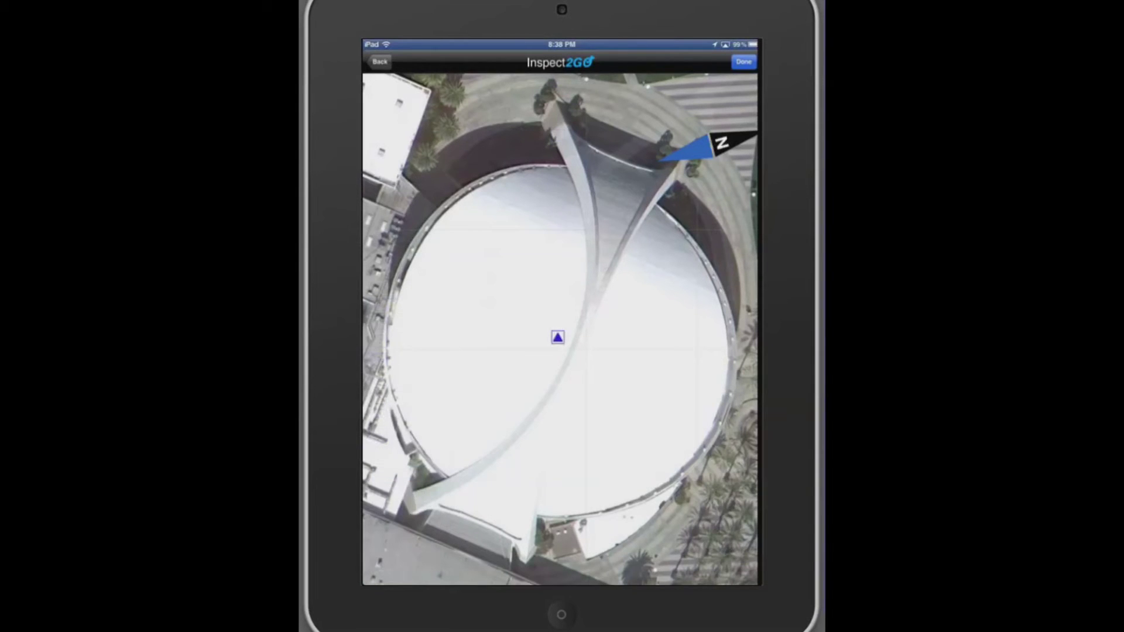
mouse_move(557, 332)
mouse_down()
mouse_move(533, 208)
mouse_move(506, 187)
mouse_up()
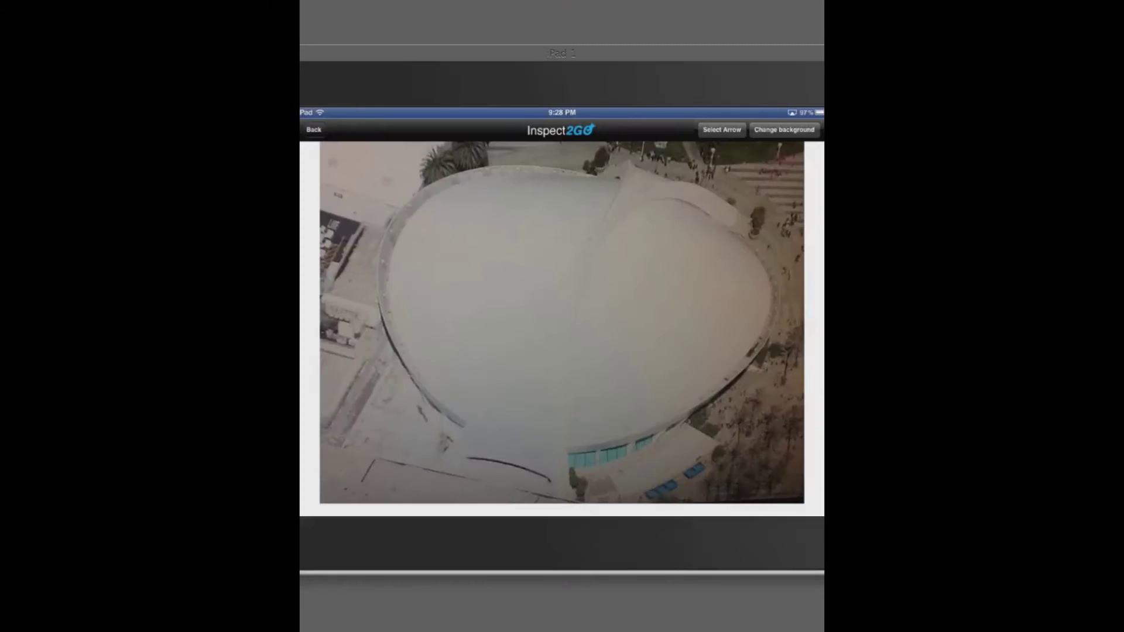
Step: Pick an arrow style and drop arrow marker 1 on the arena plan
click(721, 129)
scroll(722, 211, down, 1)
click(523, 180)
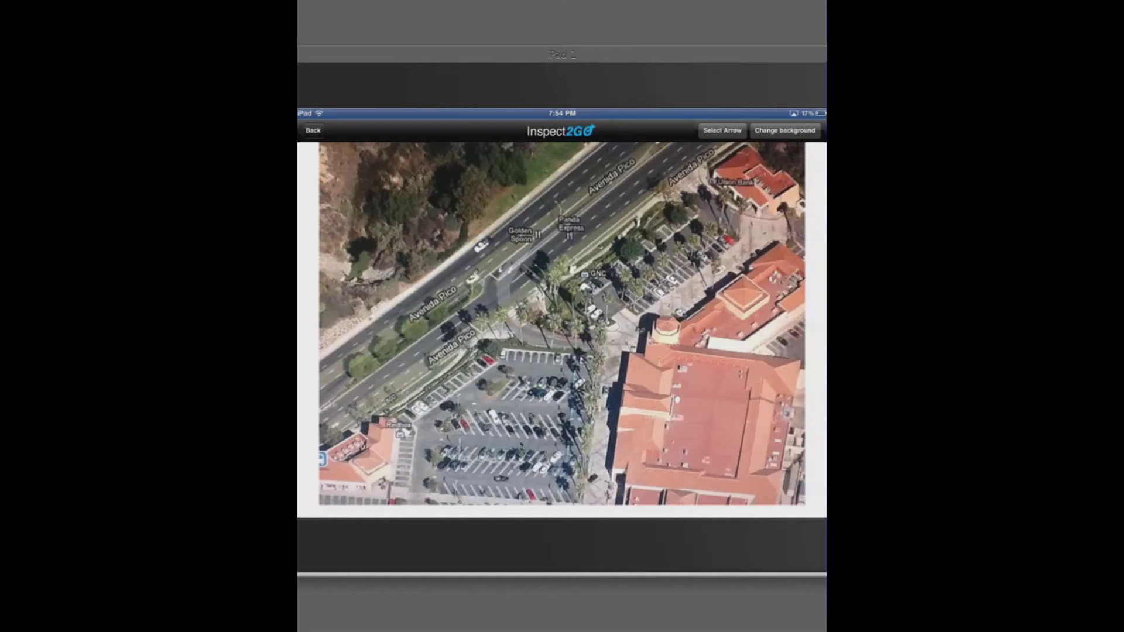
Step: Drop an arrow on the shopping-centre plan with a camera photo of Humphry's storefront
click(722, 130)
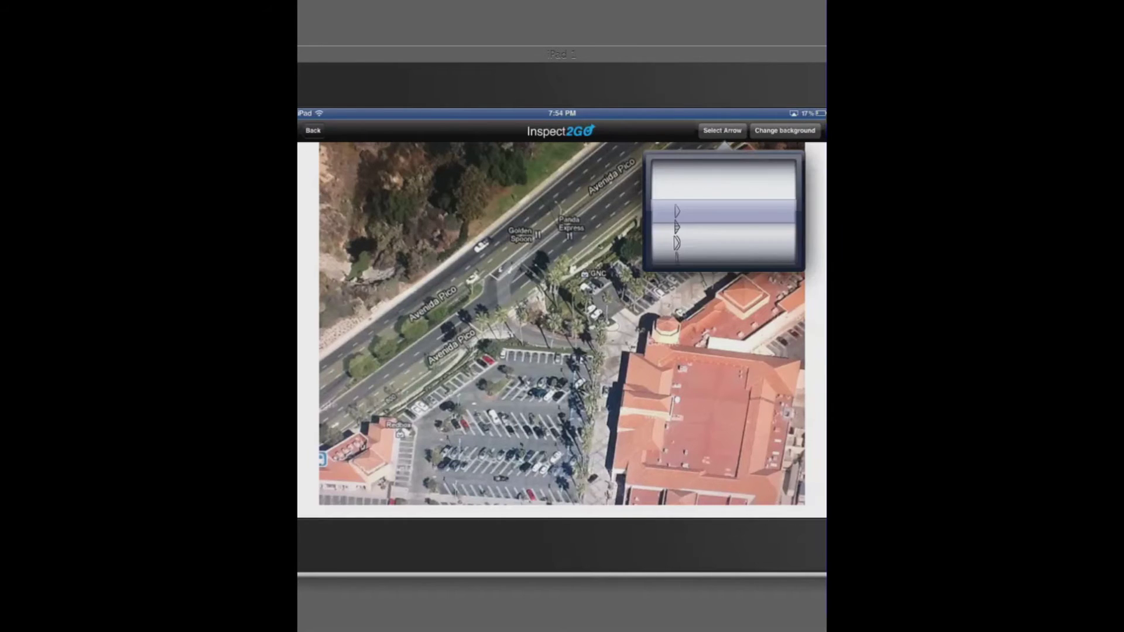
scroll(722, 210, down, 1)
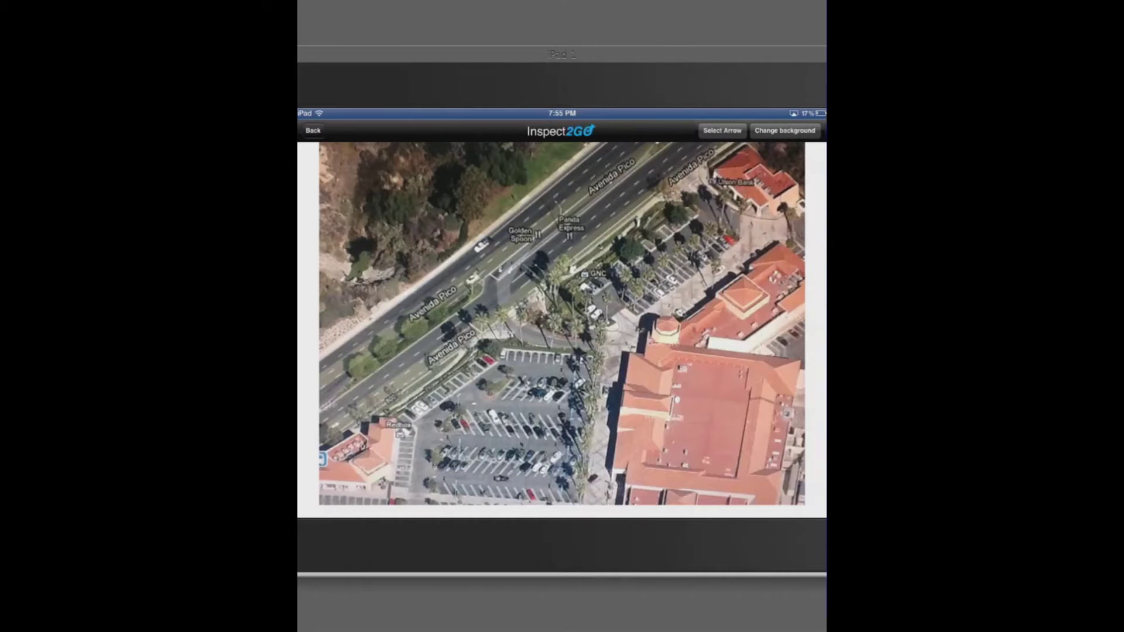
click(677, 257)
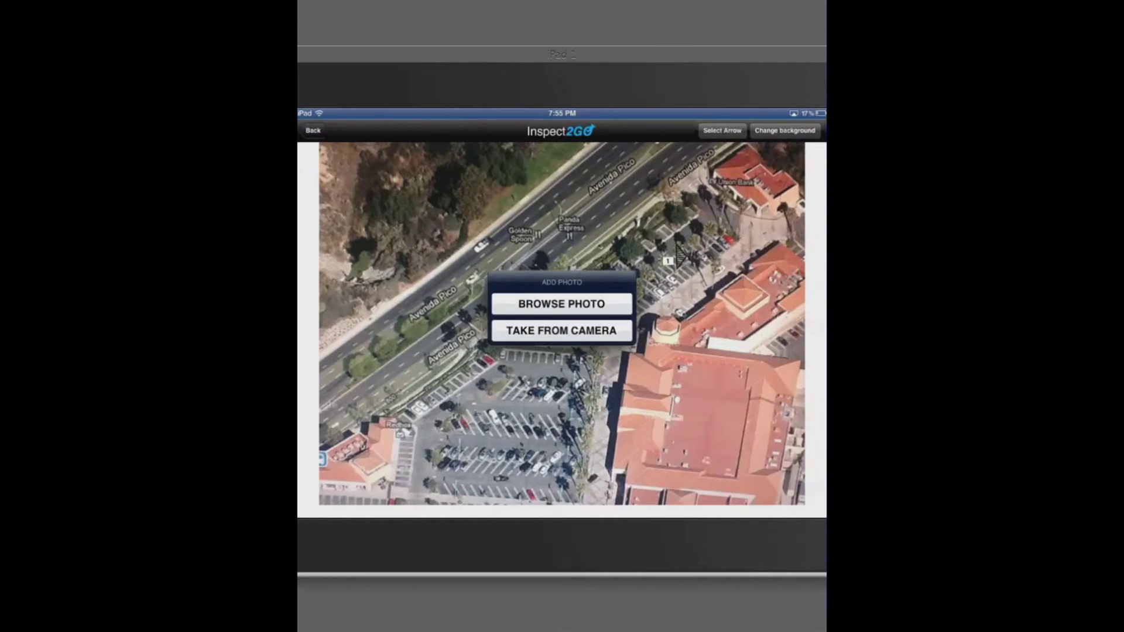
click(562, 331)
click(582, 427)
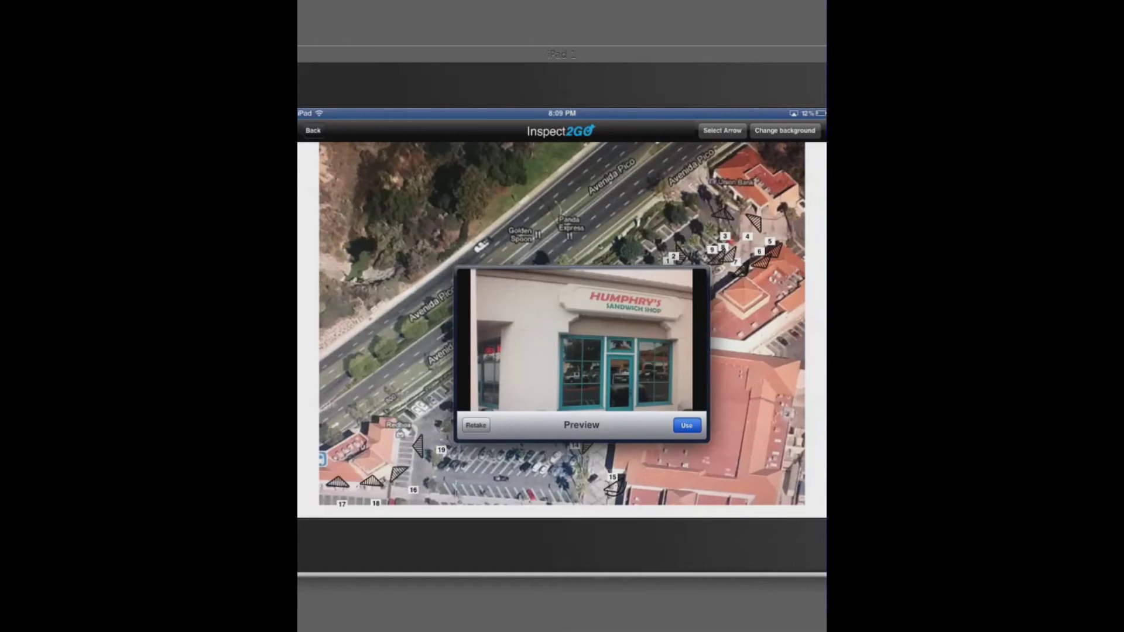
click(687, 425)
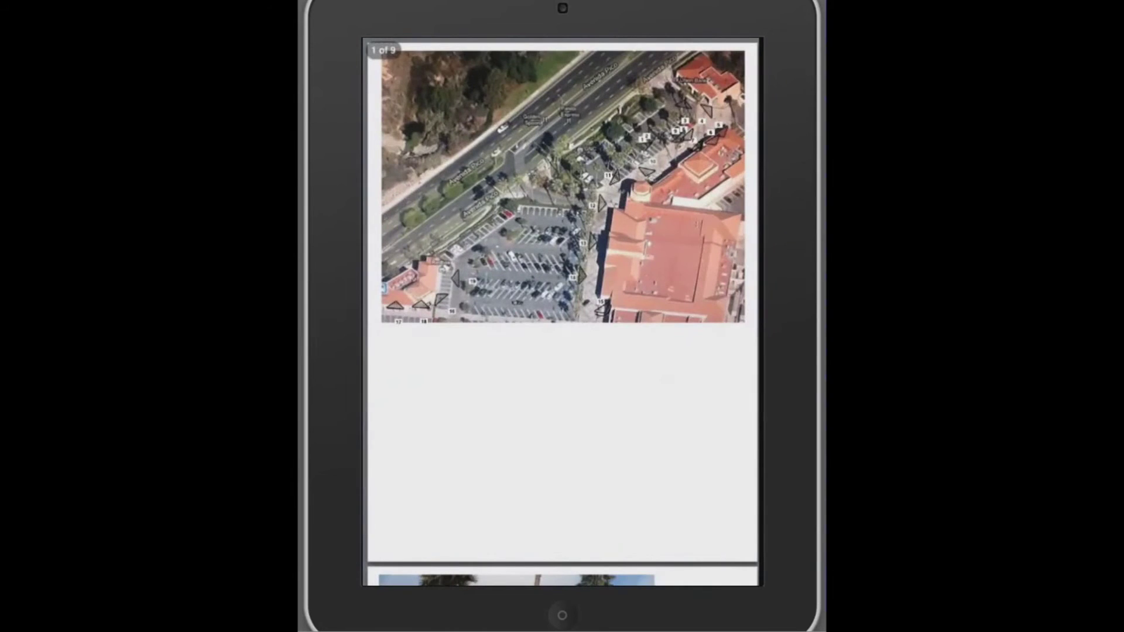
scroll(551, 316, down, 5)
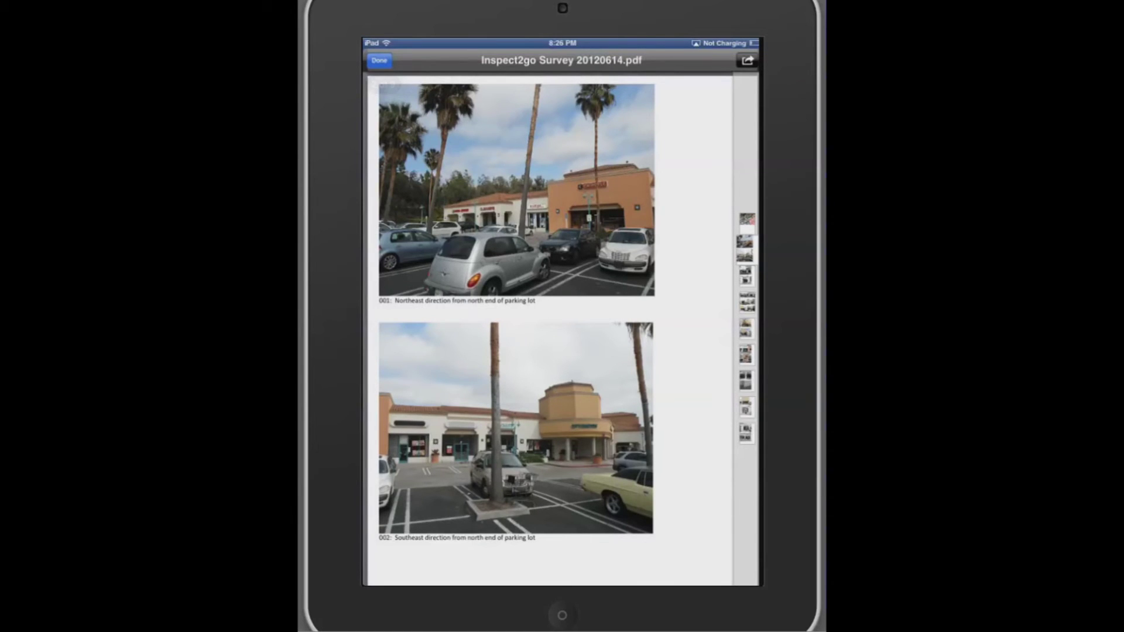
scroll(551, 316, down, 5)
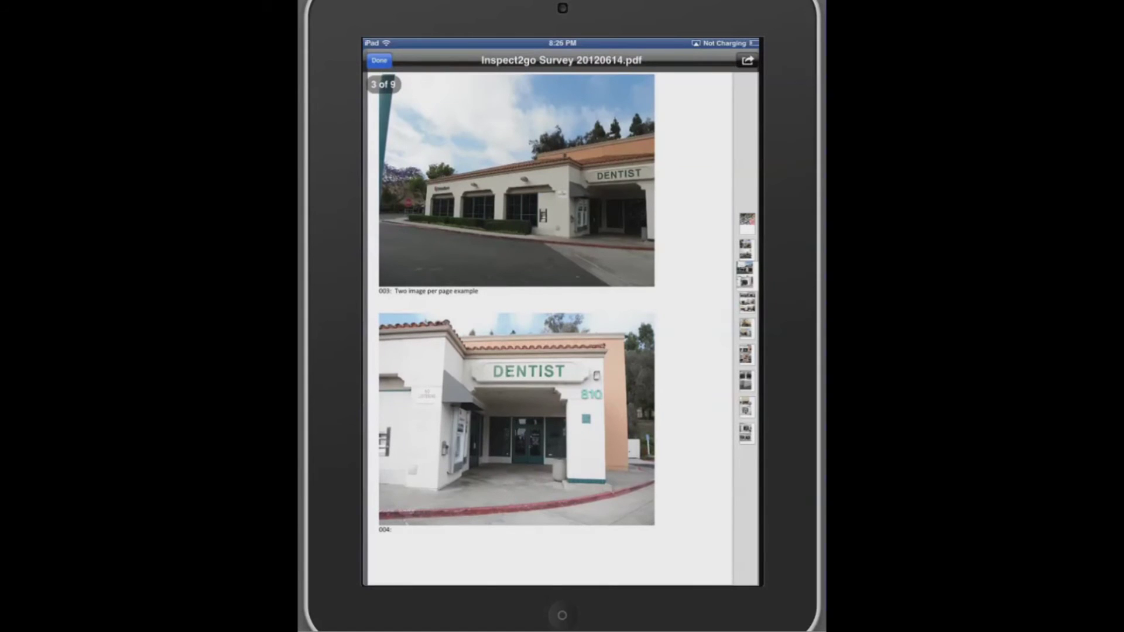
Step: Jump to report pages 5 and 7, then the pages with photos 016–019
click(746, 301)
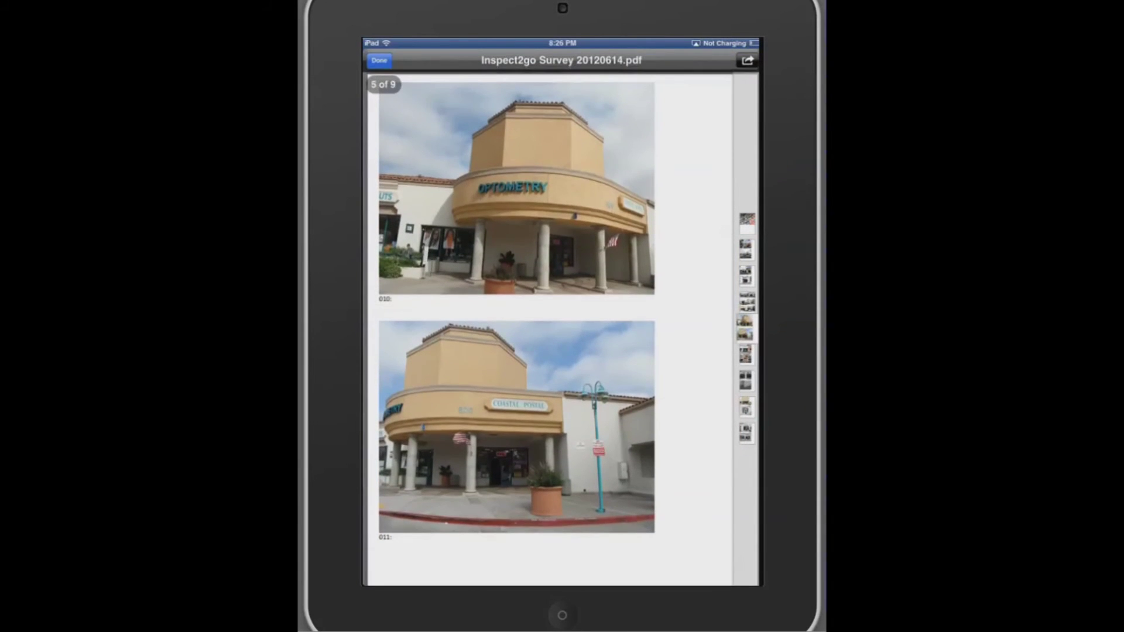
scroll(562, 317, down, 10)
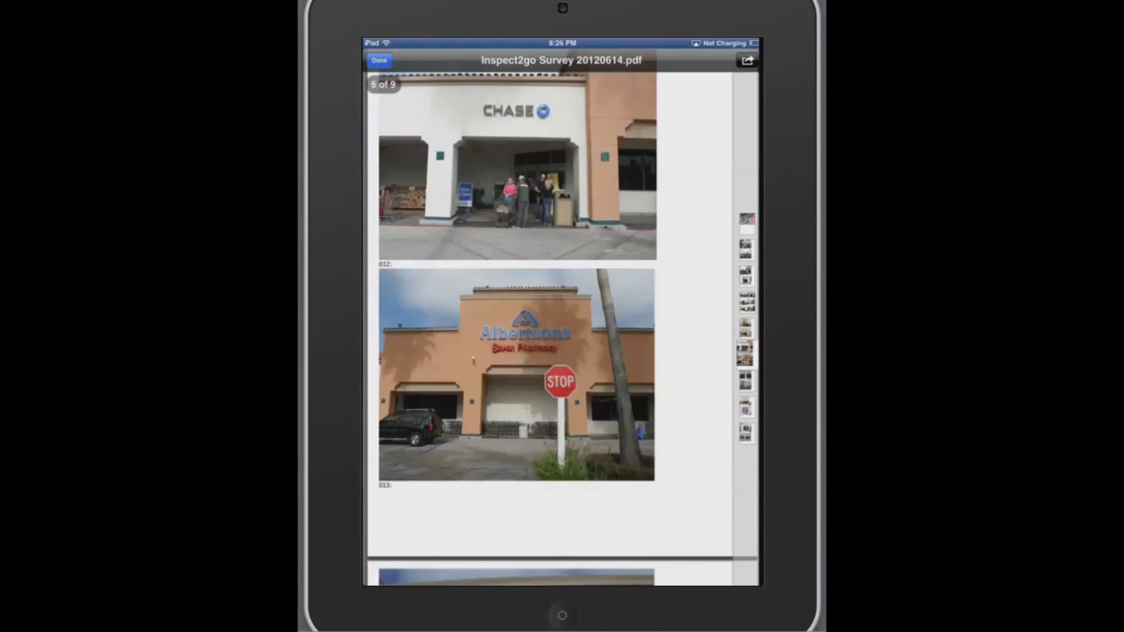
click(745, 379)
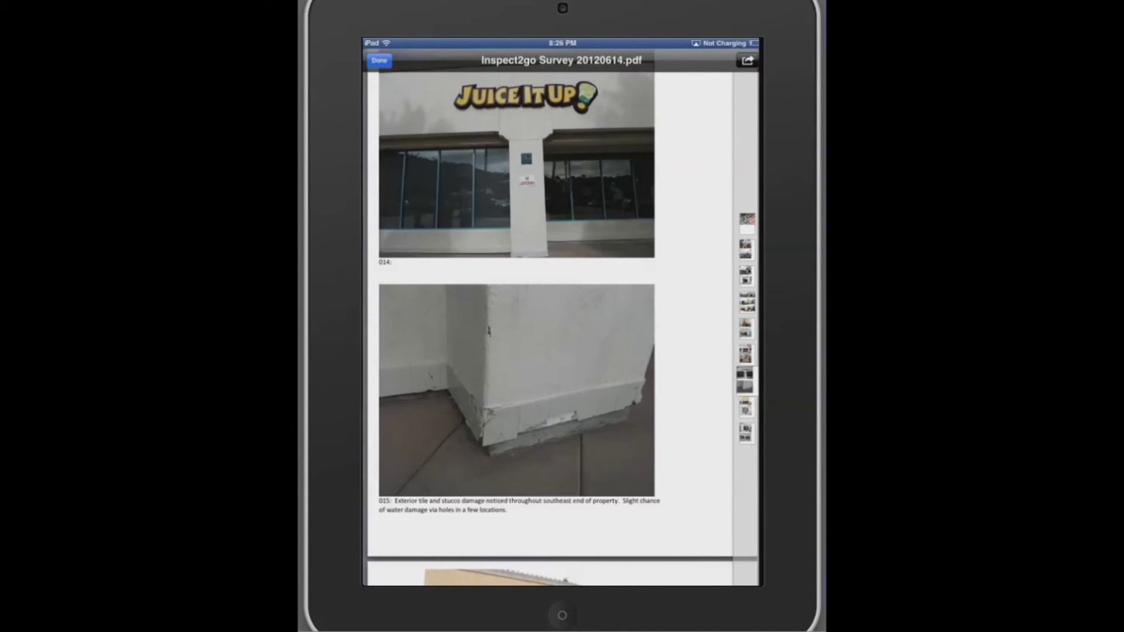
click(744, 406)
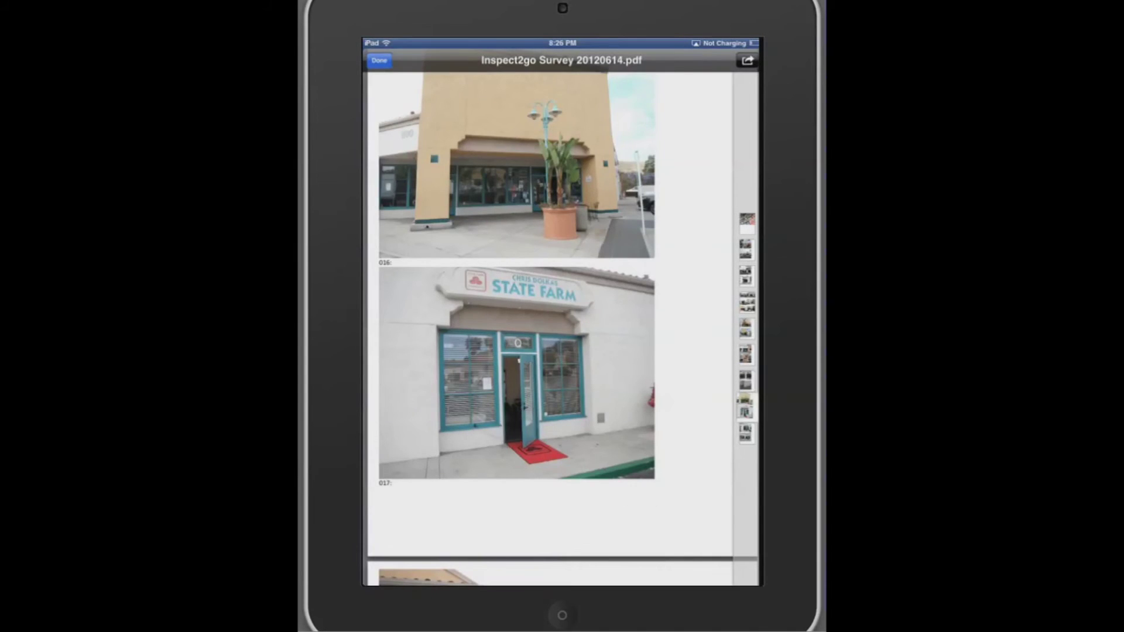
click(745, 431)
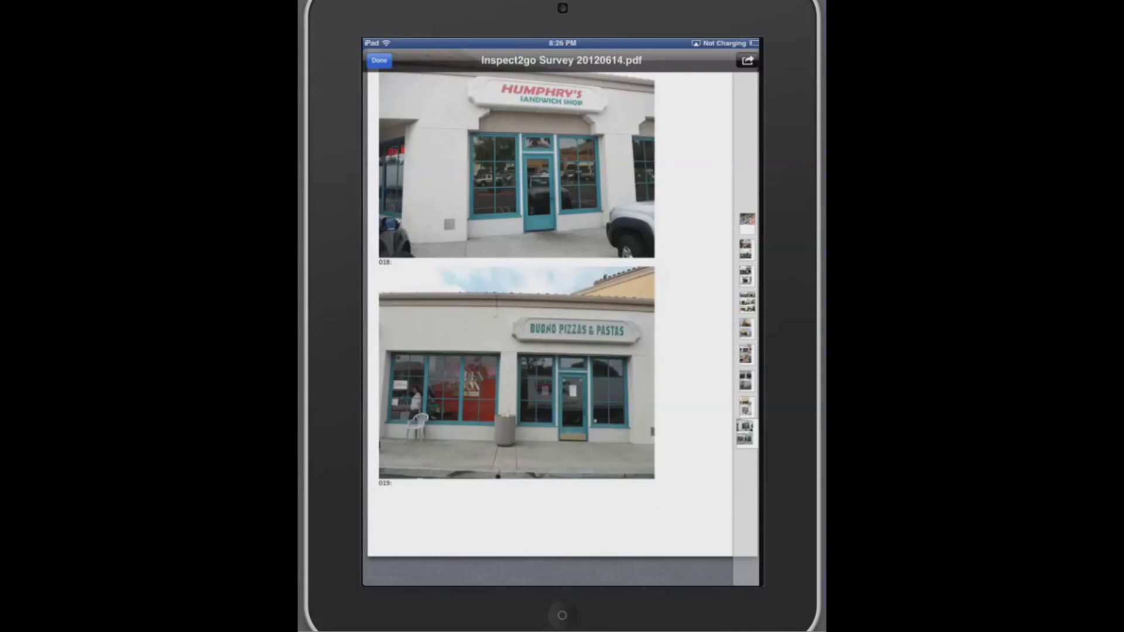
scroll(562, 316, up, 1)
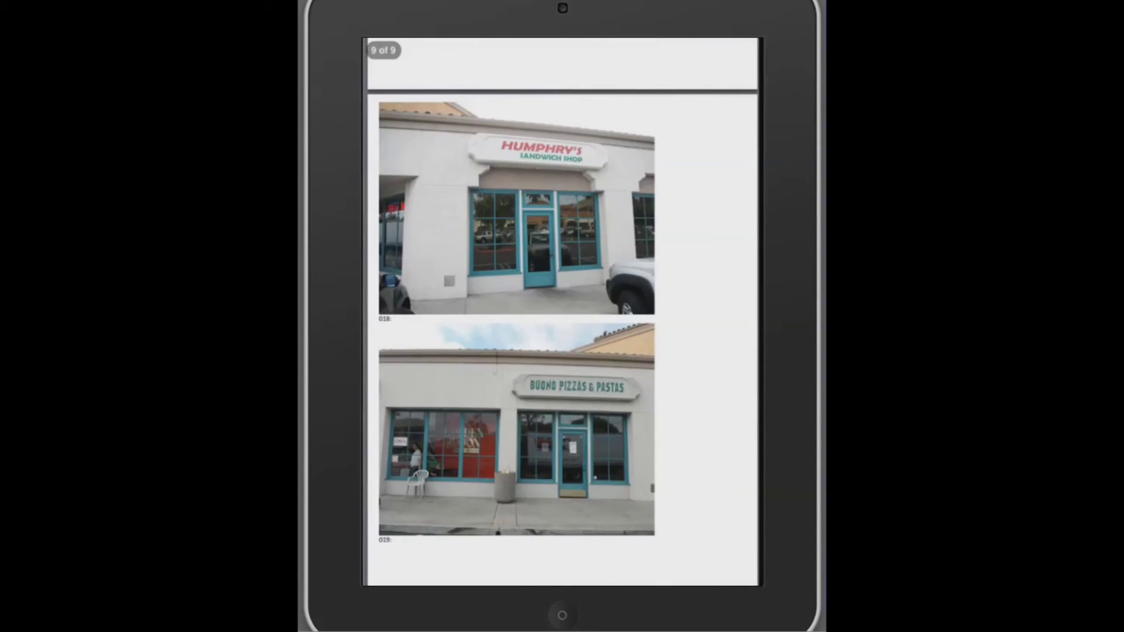
scroll(562, 312, up, 10)
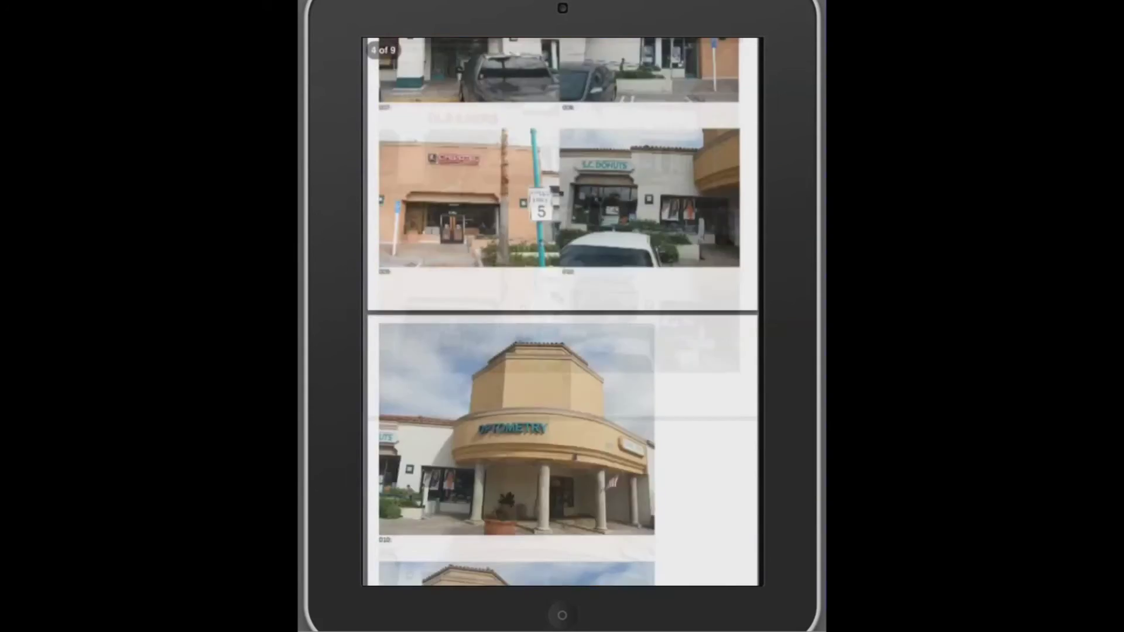
scroll(562, 311, up, 5)
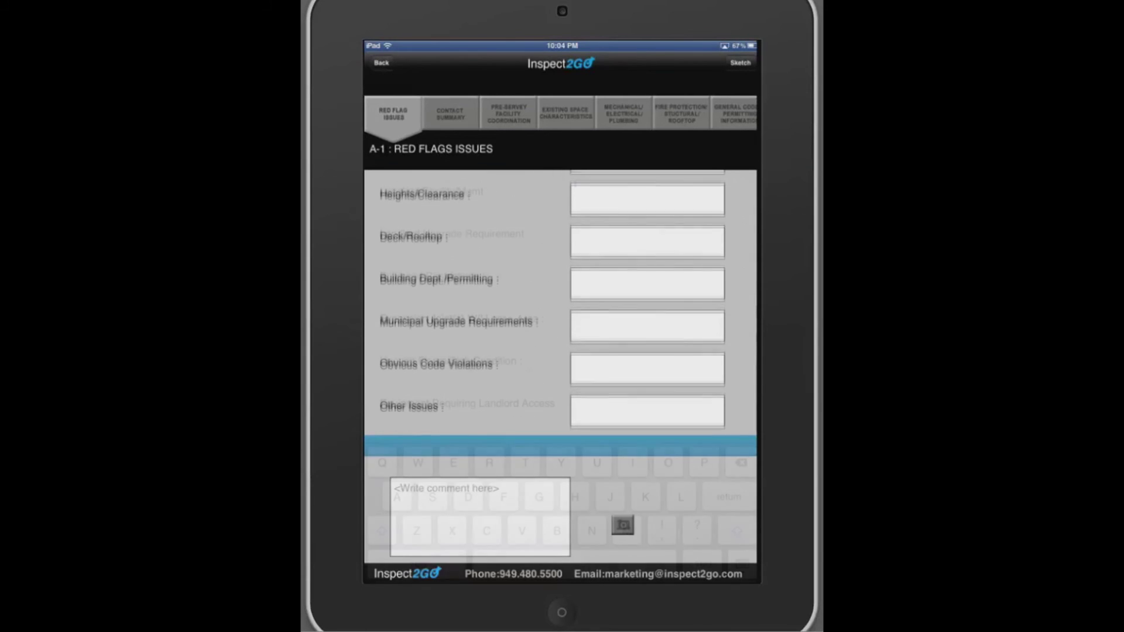
text(Mo)
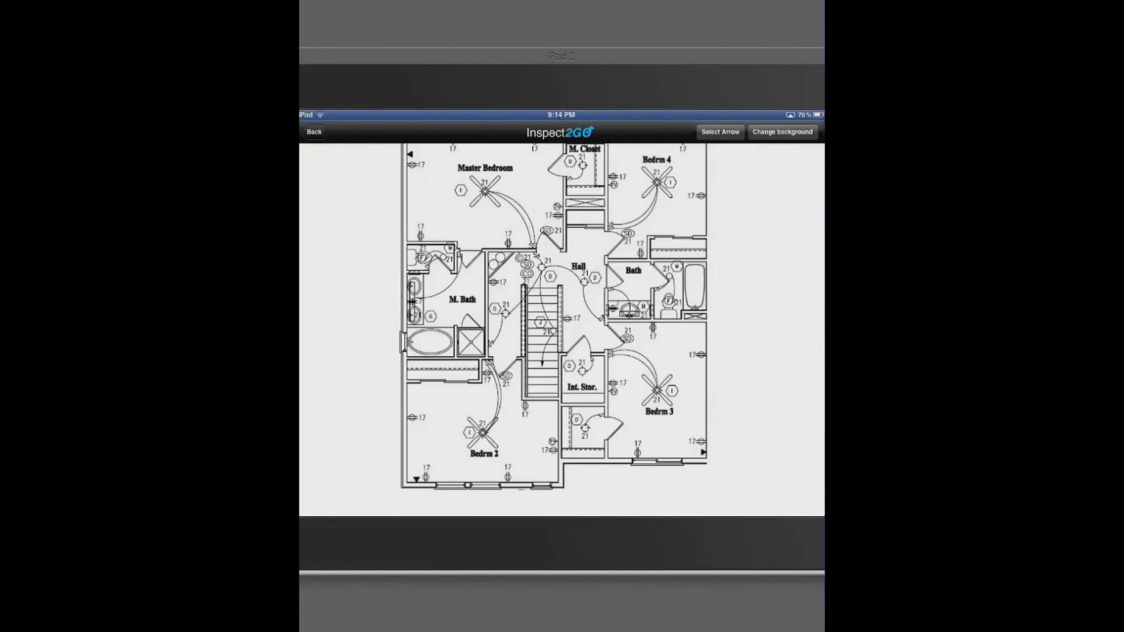
Step: Show the arrow style choices on the house floor plan
click(720, 131)
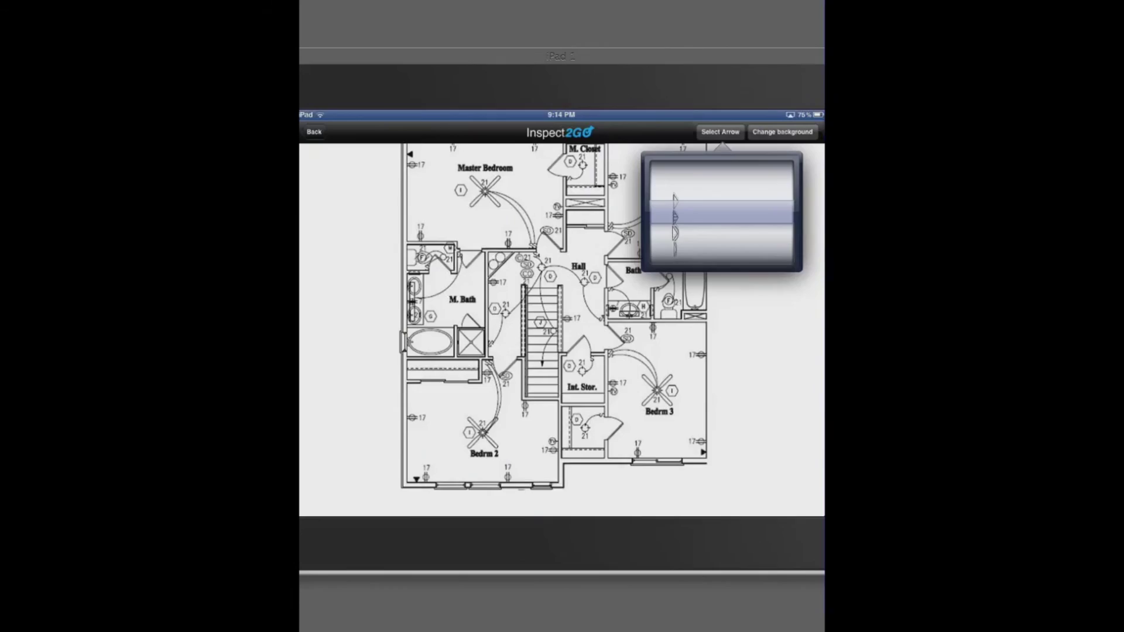